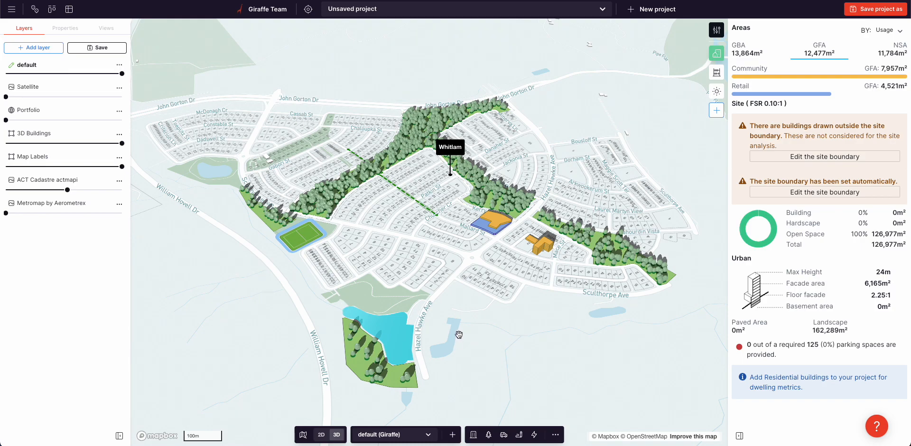
- Raise the Satellite layer's opacity and examine the drawn Whitlam features against the aerial imagery
scroll(374, 201, up, 5)
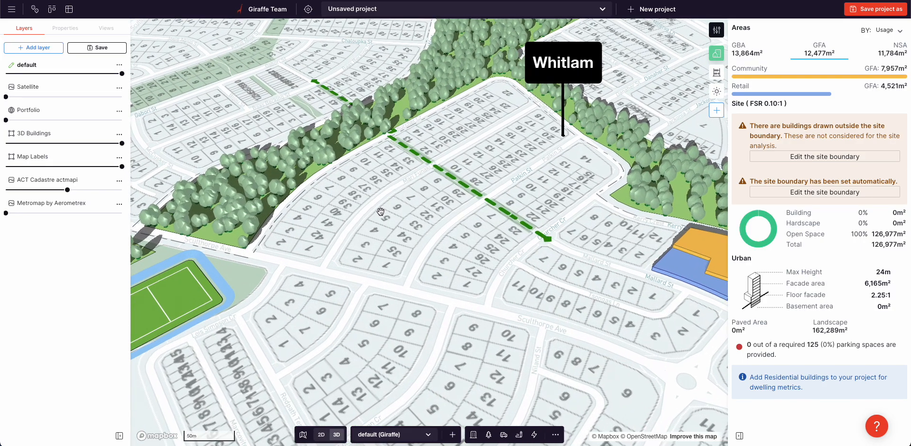
scroll(392, 214, down, 4)
scroll(392, 219, down, 2)
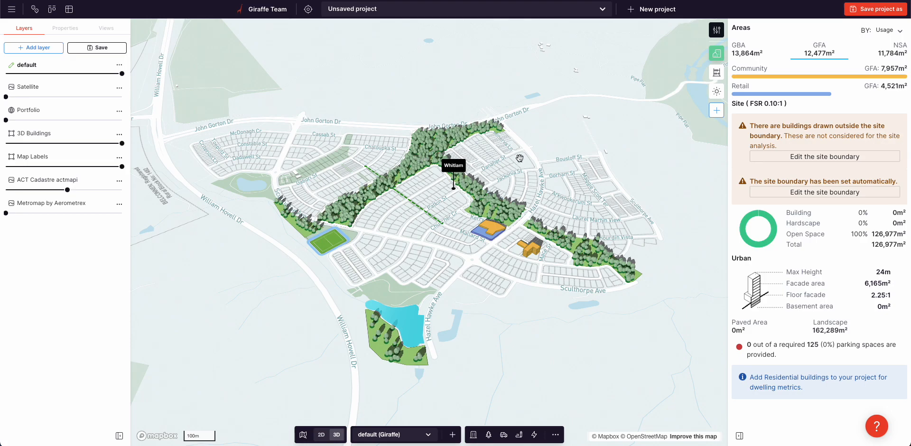
drag(40, 99, 117, 97)
scroll(505, 315, up, 5)
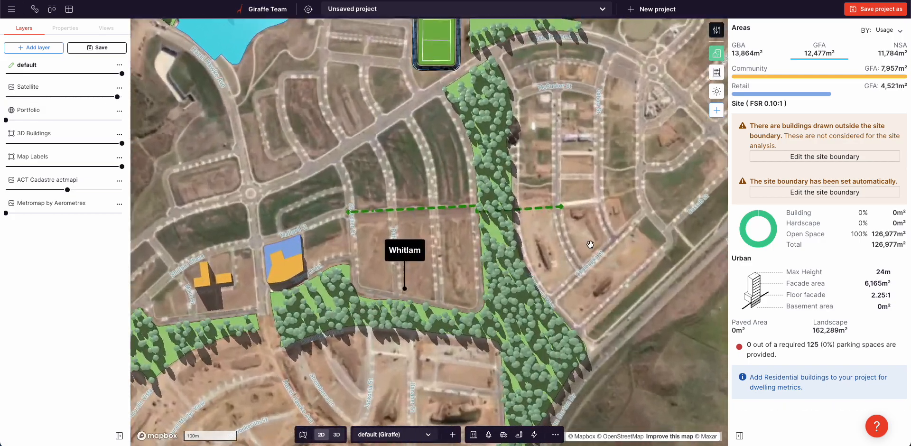
scroll(555, 314, up, 5)
scroll(562, 349, down, 15)
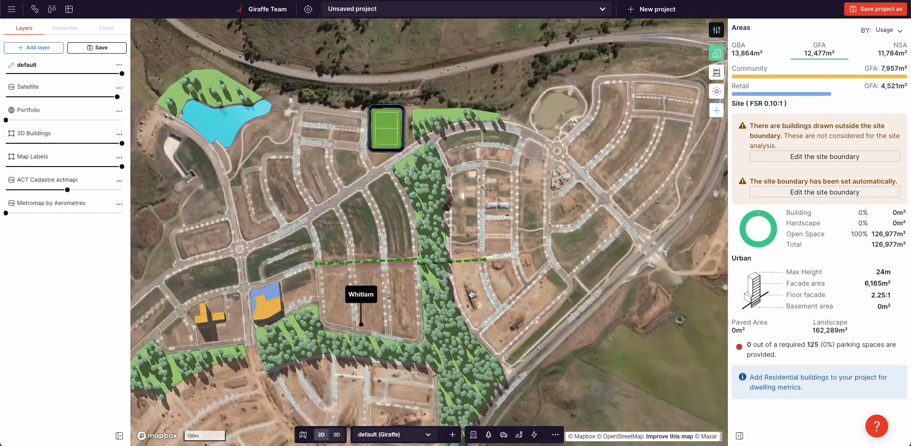
- Delete all drawn features from the map and set the Satellite layer's opacity to 0%
key(ctrl+a)
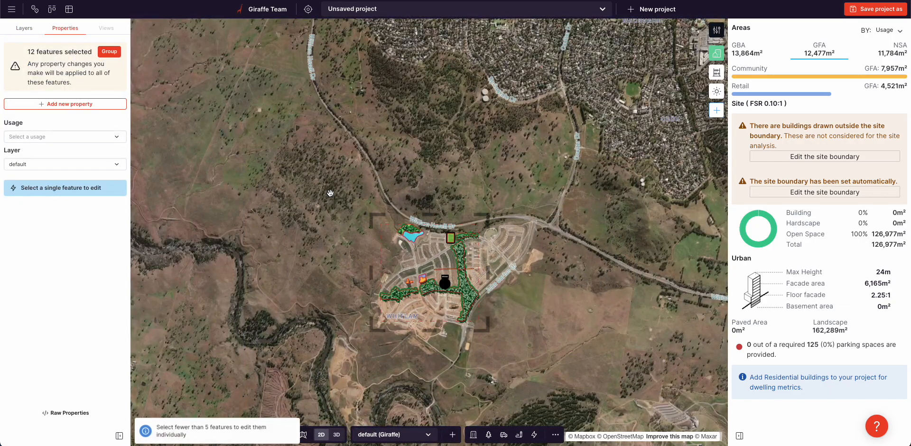
key(Delete)
click(537, 245)
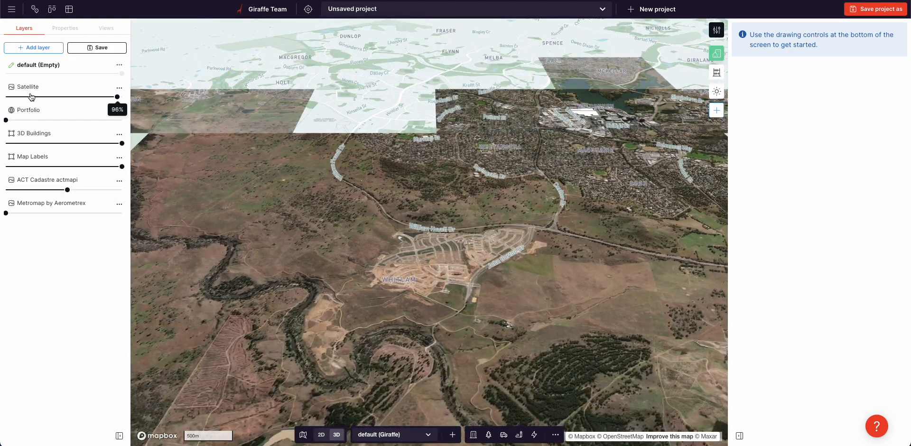
drag(31, 97, 6, 96)
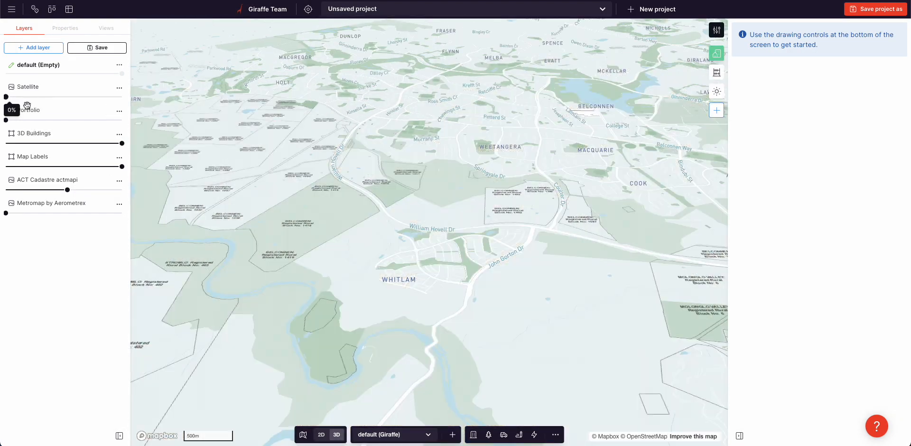
- Create a feature from the large landuse park south of John Gorton Dr and apply the Forest flow to it
scroll(353, 210, up, 6)
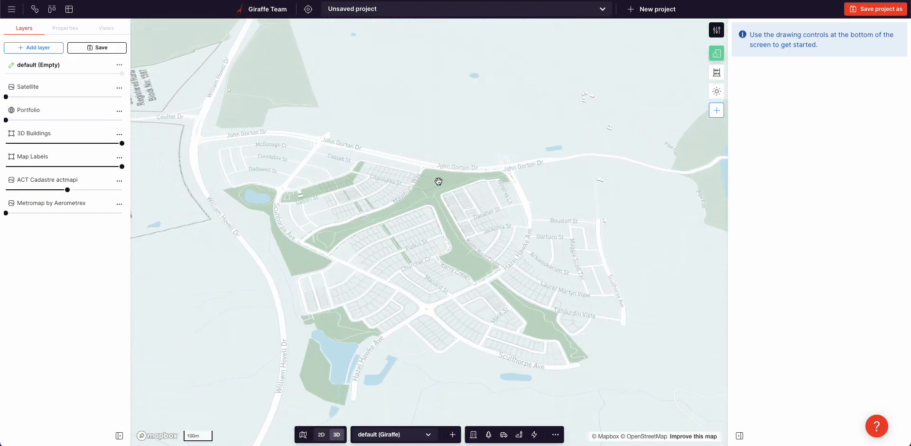
click(438, 182)
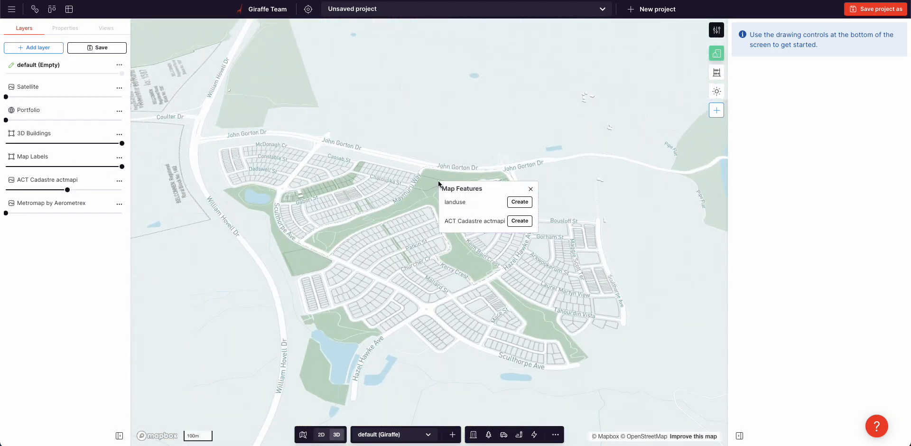
click(515, 201)
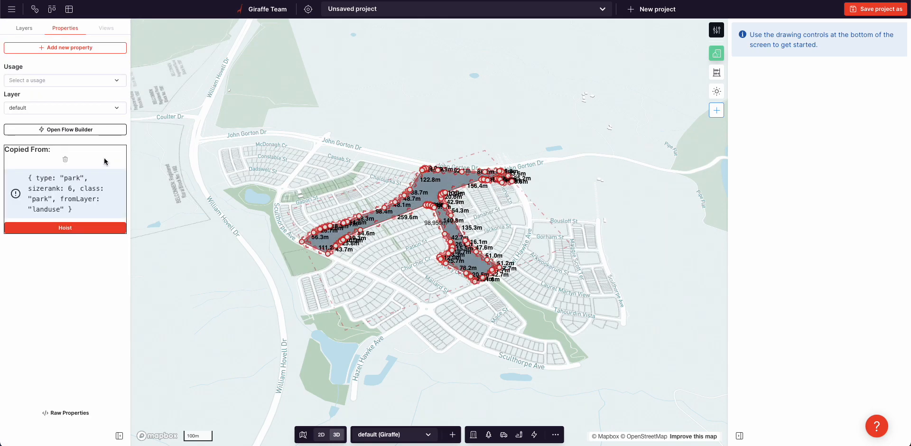
click(67, 130)
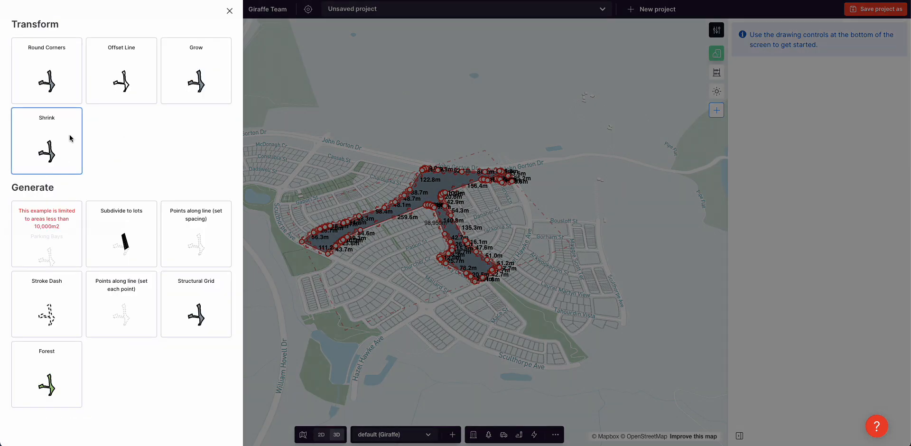
click(53, 378)
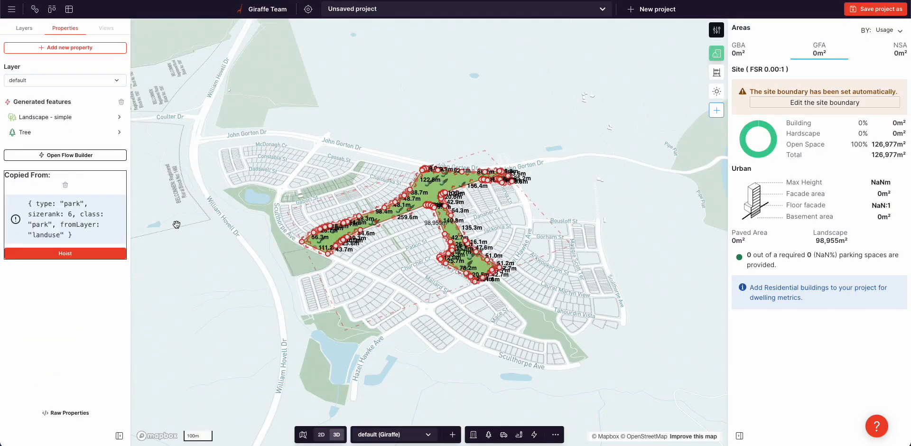
scroll(455, 227, up, 3)
click(395, 240)
right_drag(394, 240, 400, 234)
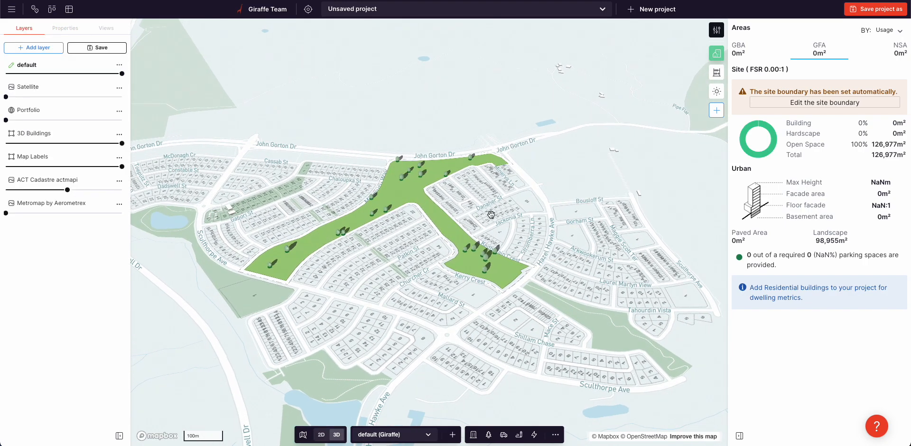
- Draw a nine-segment Path through the forest park from Sculthorpe Ave up to John Gorton Dr
scroll(398, 225, up, 3)
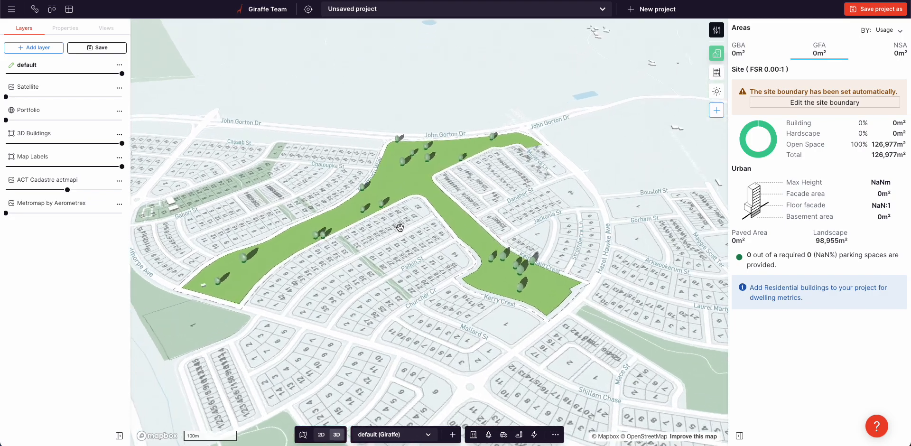
click(519, 434)
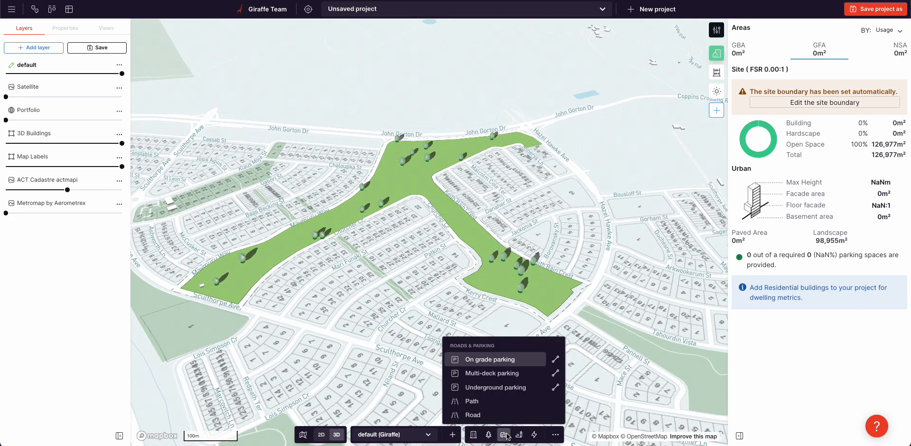
click(471, 403)
click(207, 292)
click(233, 282)
click(239, 269)
click(260, 267)
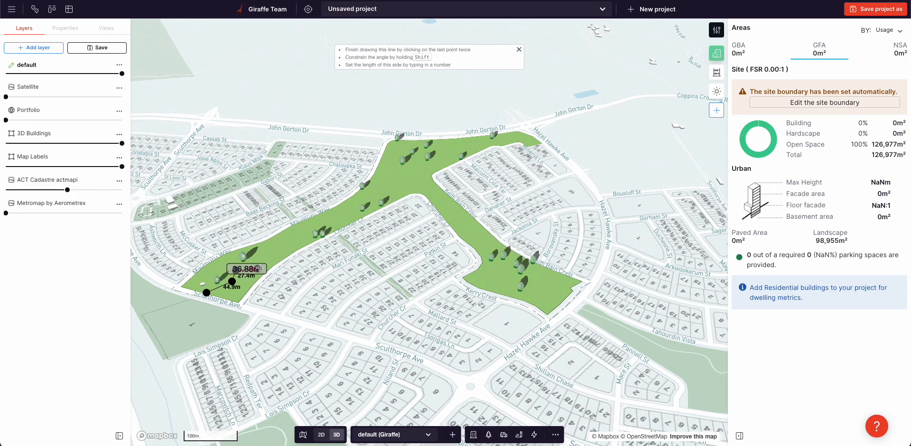
click(290, 236)
click(334, 218)
click(369, 196)
click(415, 186)
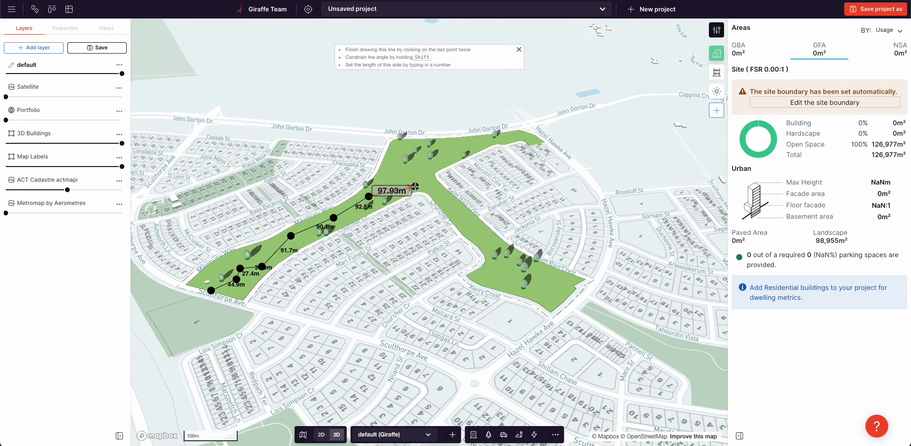
click(415, 164)
double_click(451, 139)
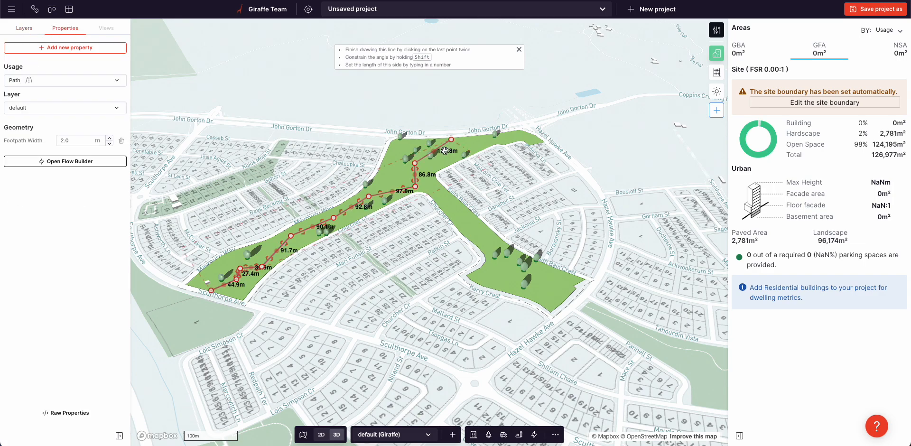
click(406, 247)
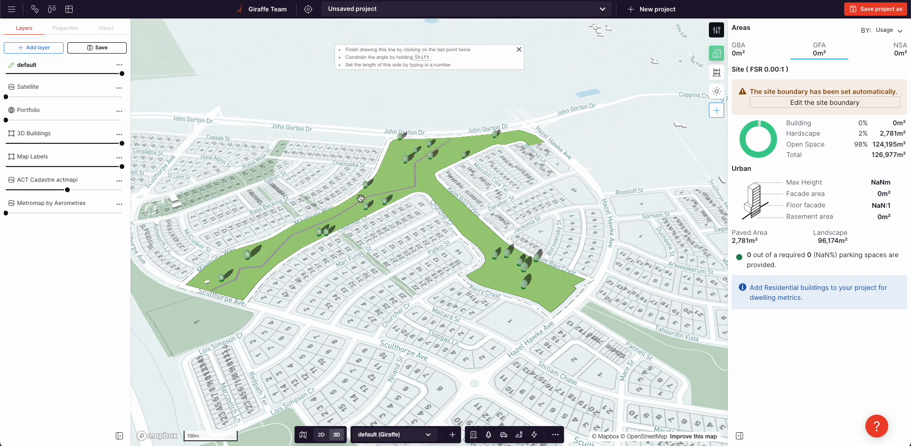
- Set the Tree Random Fill count of the large forest park to 100
click(460, 219)
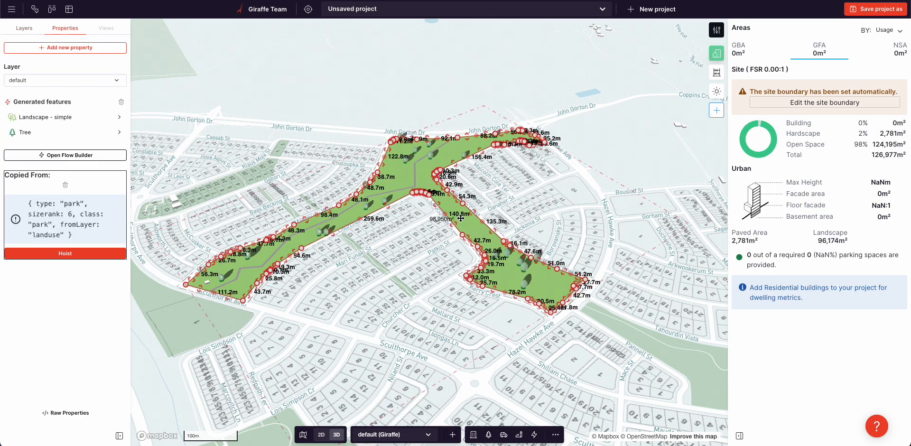
click(34, 132)
click(55, 35)
click(74, 57)
double_click(74, 57)
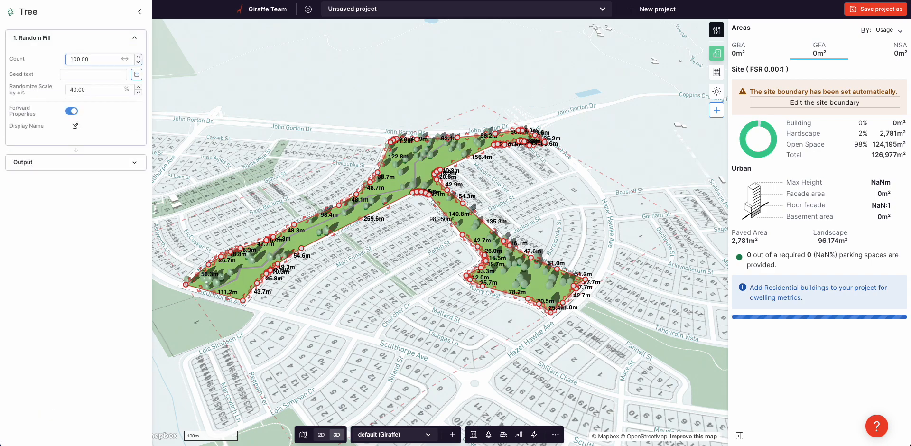
click(258, 114)
click(413, 160)
click(398, 159)
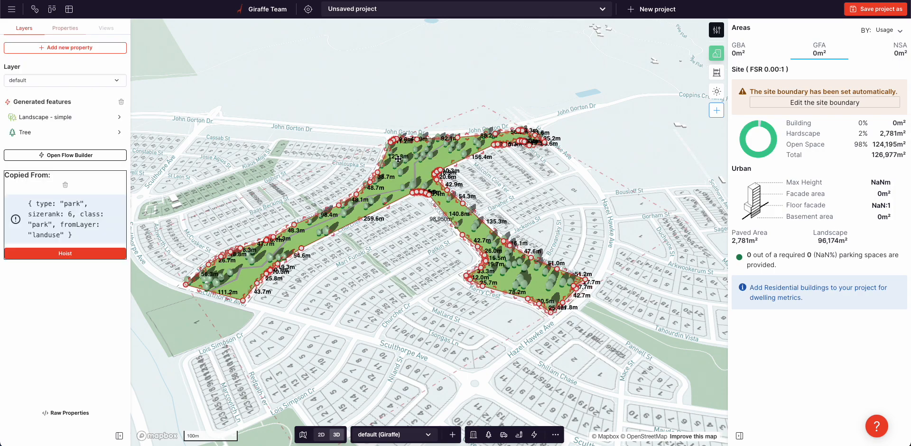
- Set the Tree Random Fill count of the large forest park to 900
click(59, 131)
click(66, 38)
double_click(81, 61)
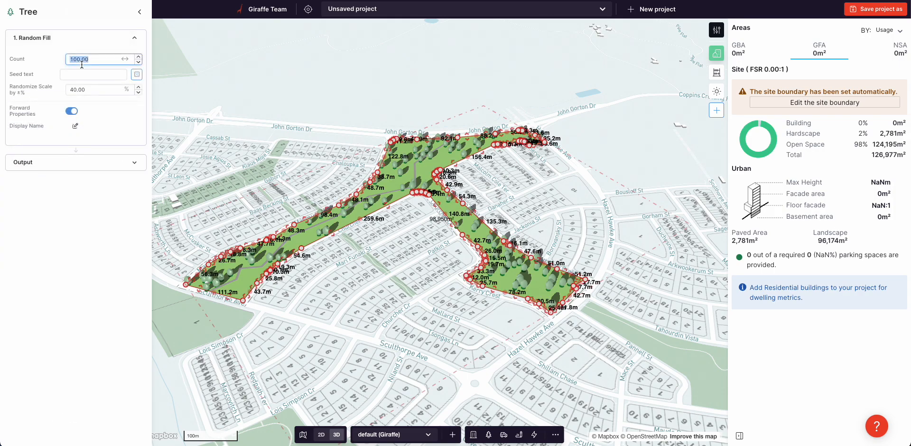
text(900)
key(Return)
click(320, 81)
right_drag(420, 89, 401, 144)
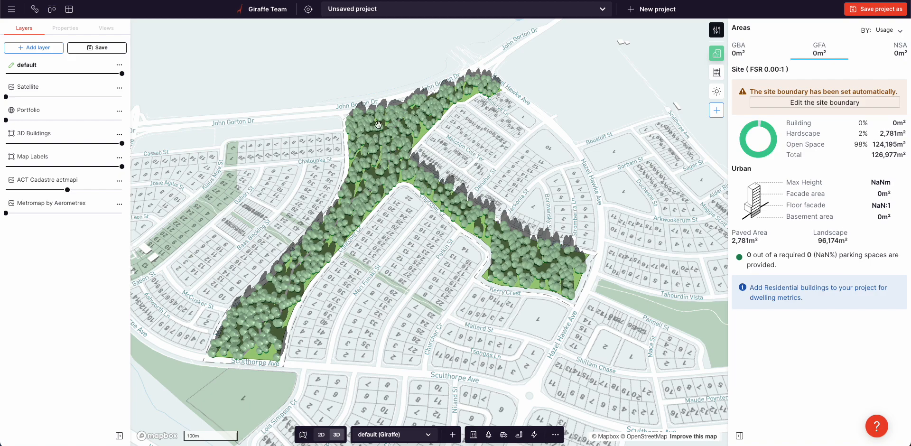
- Create a feature from the landuse park between Tahourdin Vista and Sculthorpe Ave and apply the Forest flow to it
drag(411, 302, 284, 254)
right_drag(591, 288, 547, 296)
right_click(546, 299)
click(586, 318)
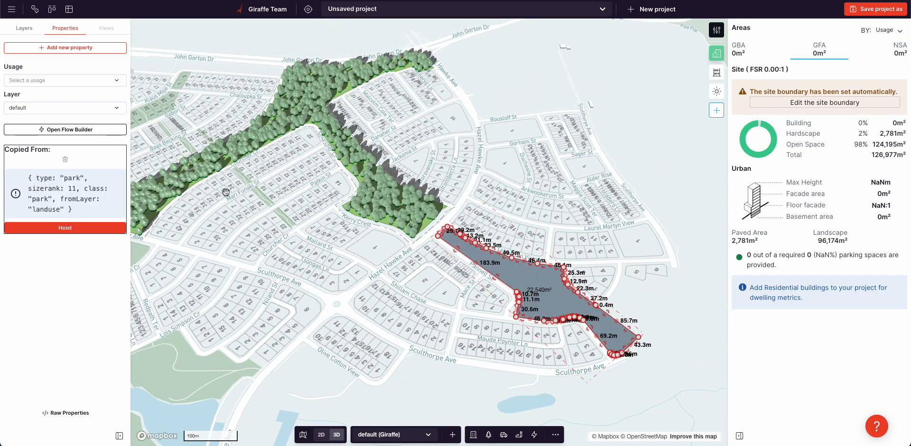
click(41, 128)
click(47, 380)
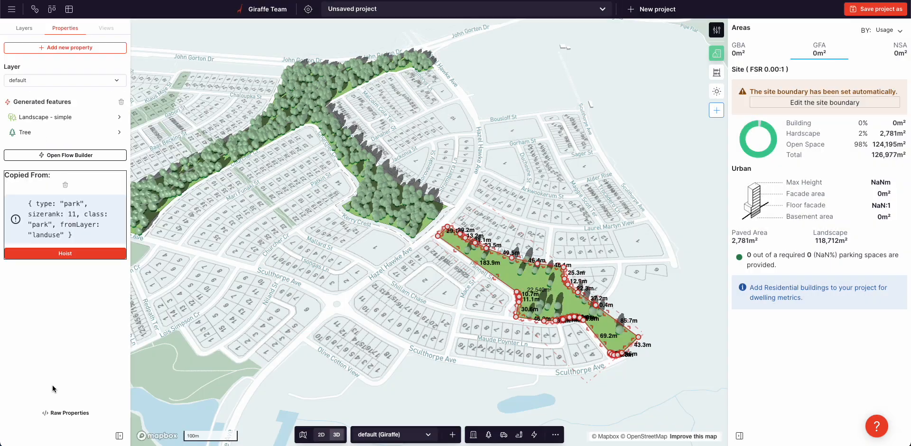
- Set the Tree Random Fill count of the smaller forest park beside Tahourdin Vista to 100
click(41, 128)
click(50, 38)
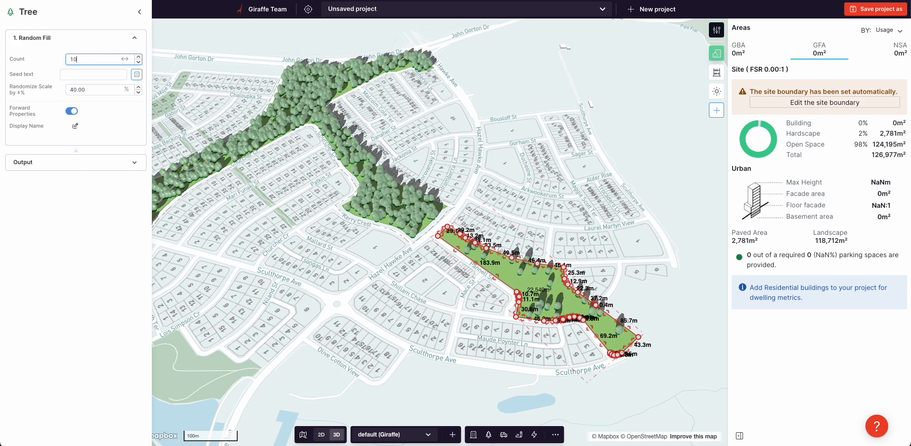
text(0)
click(343, 233)
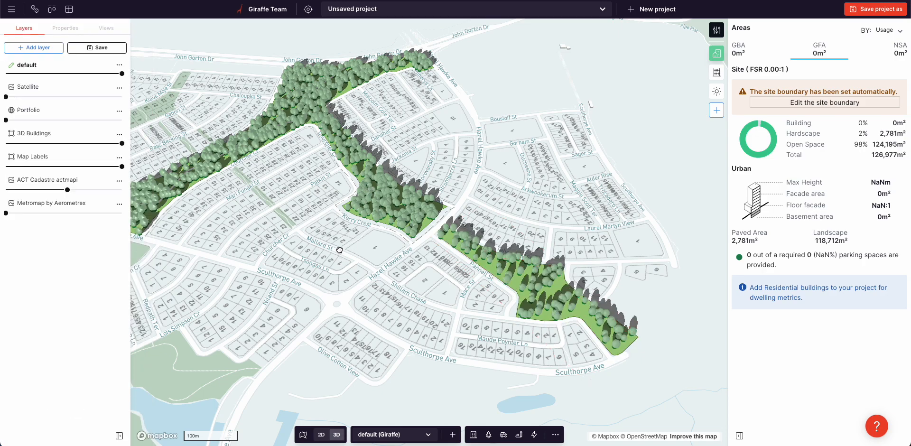
- Examine the two forested parks and the surrounding Whitlam blocks from closer up and farther away
scroll(338, 251, down, 5)
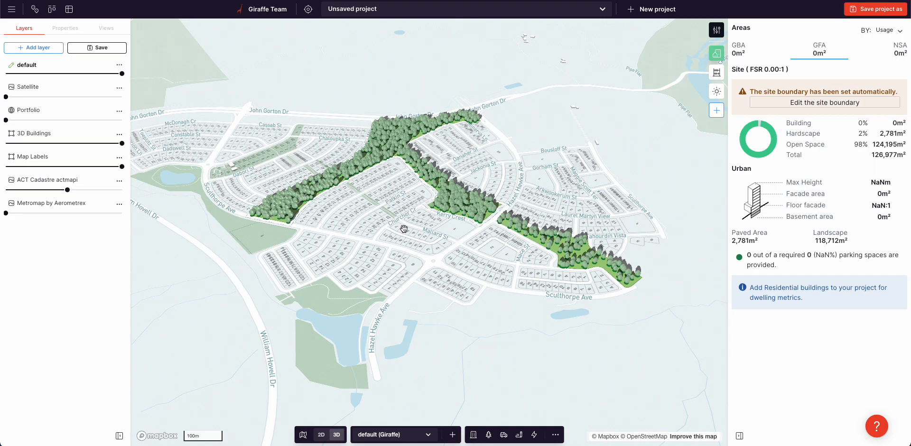
scroll(403, 229, up, 2)
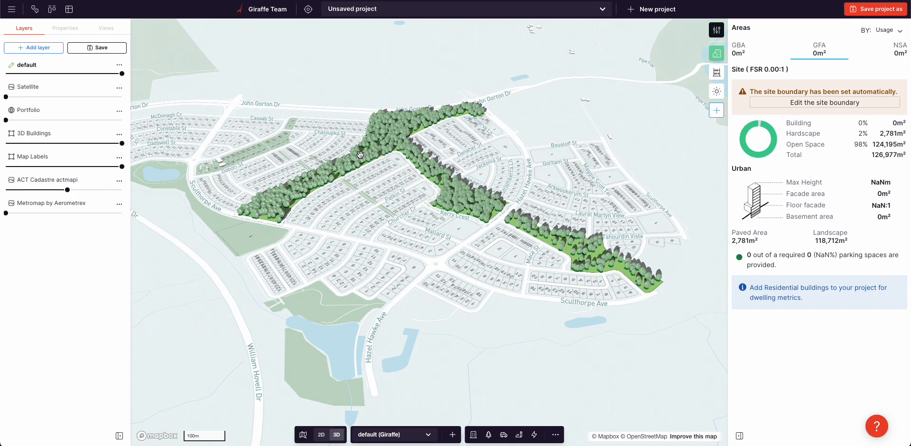
scroll(360, 154, up, 5)
scroll(409, 147, up, 6)
right_drag(409, 148, 386, 181)
scroll(366, 181, down, 6)
scroll(622, 143, up, 4)
scroll(462, 173, down, 8)
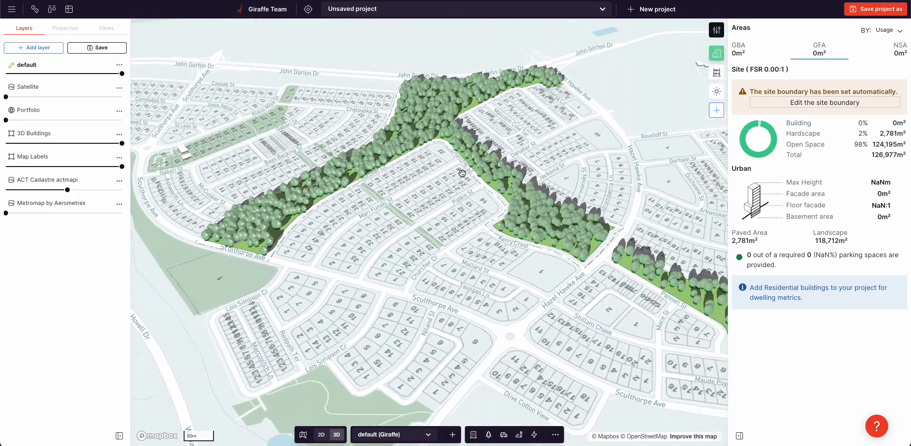
scroll(462, 173, down, 5)
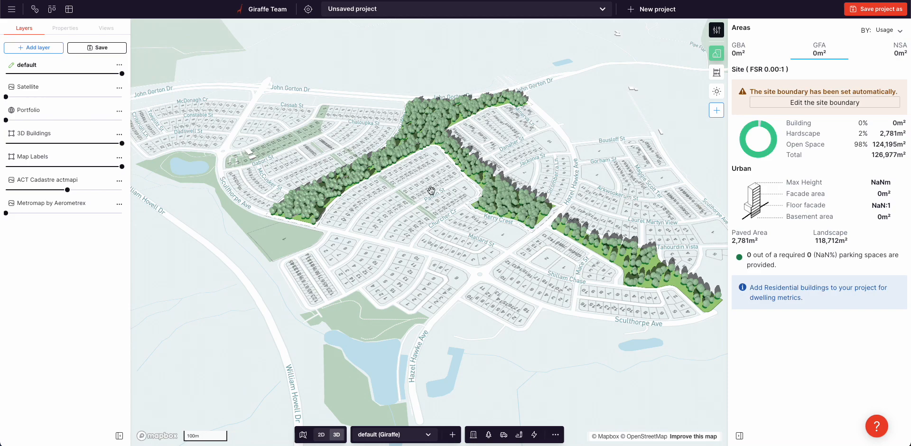
- Create a feature from the water body west of Hazel Hawke Ave and assign it the Pool usage
click(387, 360)
click(414, 378)
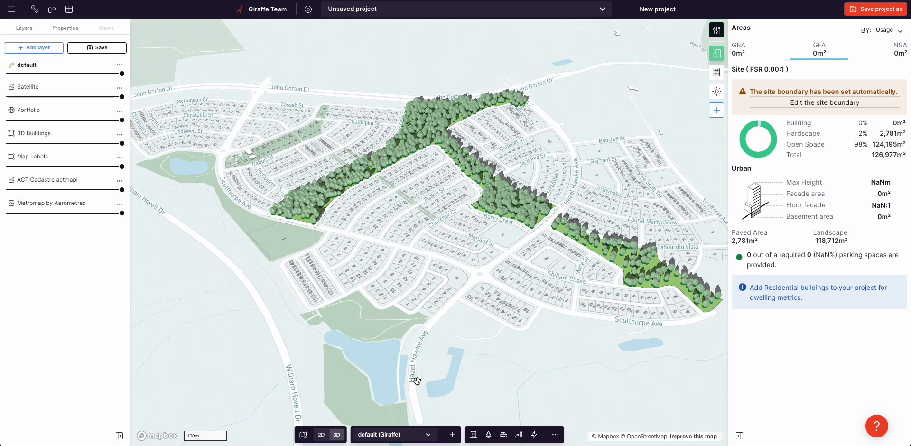
click(50, 81)
text(poo)
click(67, 113)
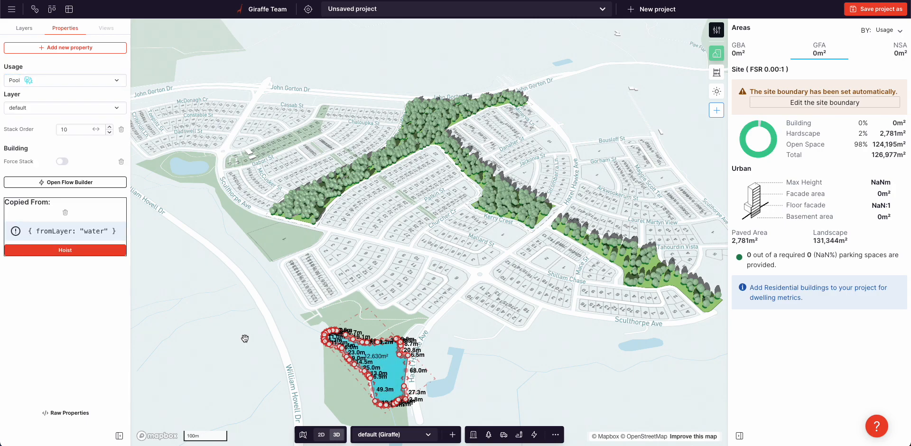
click(366, 358)
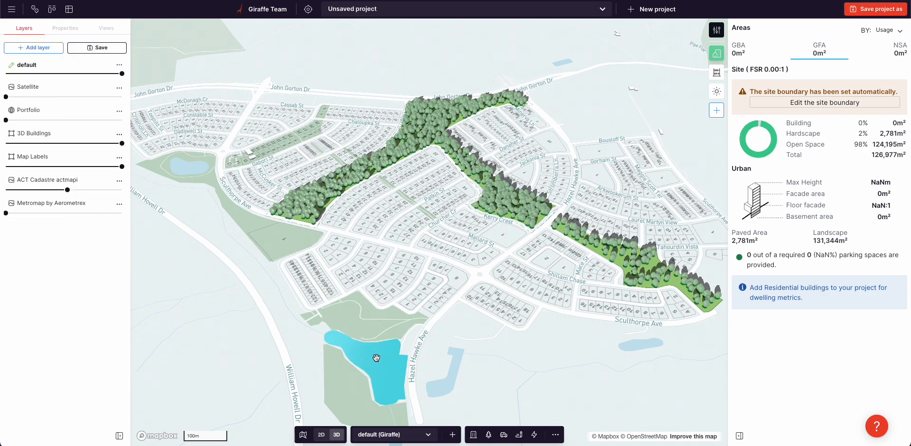
- Draw a rectangle for the Sports field with trees flow, about 107 m by 60 m, in the park between Sculthorpe Ave and Lois Simpson Cr
drag(366, 328, 354, 318)
scroll(273, 217, up, 5)
key(r)
key(Escape)
click(534, 435)
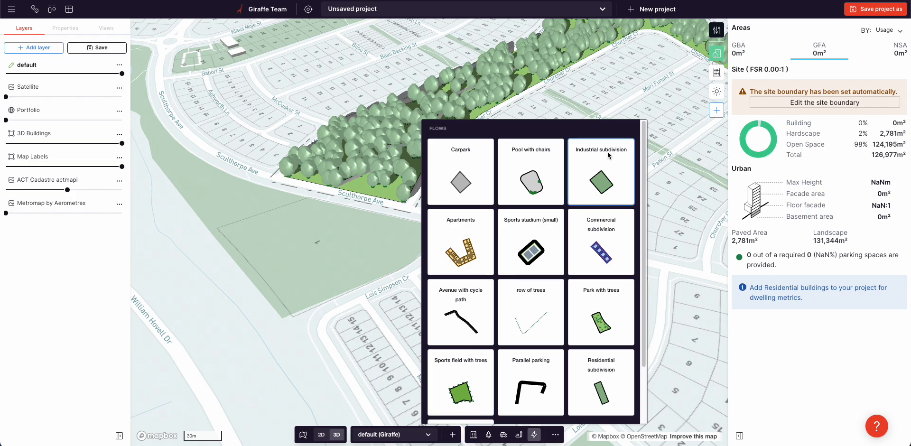
click(448, 385)
click(289, 302)
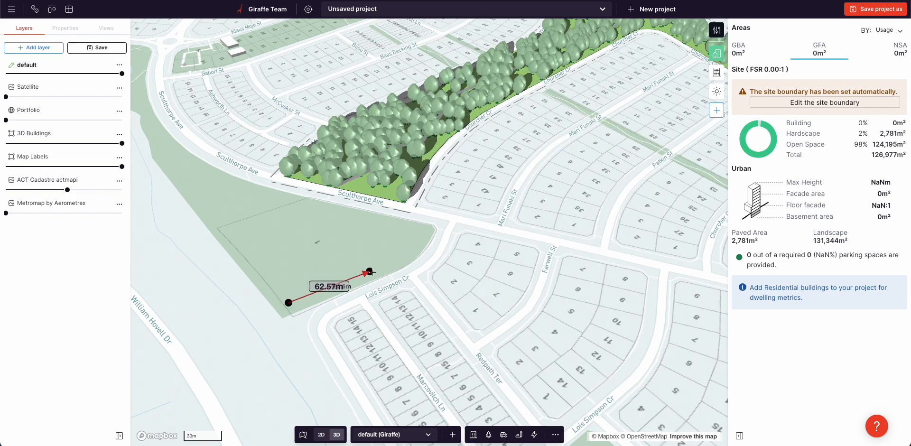
click(374, 267)
click(285, 212)
- Rotate the sports field parallel to Sculthorpe Ave and adjust its position and size to fit inside the park
drag(304, 237, 332, 237)
drag(258, 222, 250, 210)
drag(289, 248, 296, 252)
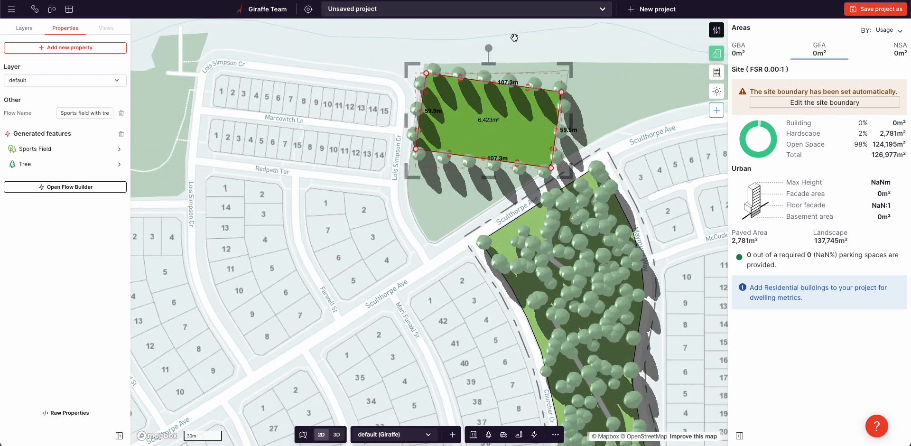
drag(487, 48, 452, 64)
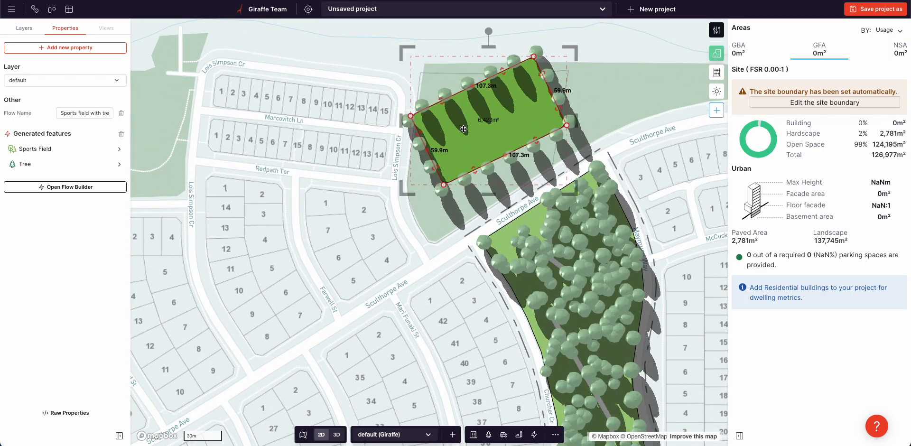
drag(471, 91, 484, 113)
drag(504, 54, 496, 54)
drag(453, 126, 449, 121)
click(381, 209)
- Draw a rectangle about 49 m by 21 m between Kerry Cres and Mallard St beside Hazel Hawke Ave, and assign it the Community usage
right_drag(335, 256, 421, 204)
scroll(421, 203, down, 4)
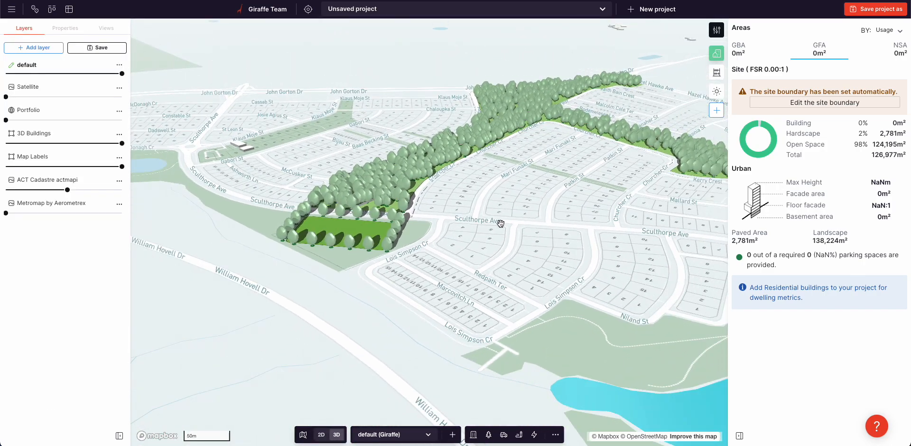
drag(498, 221, 329, 199)
drag(538, 203, 450, 219)
scroll(486, 210, down, 5)
scroll(479, 194, up, 6)
key(r)
click(375, 205)
click(399, 221)
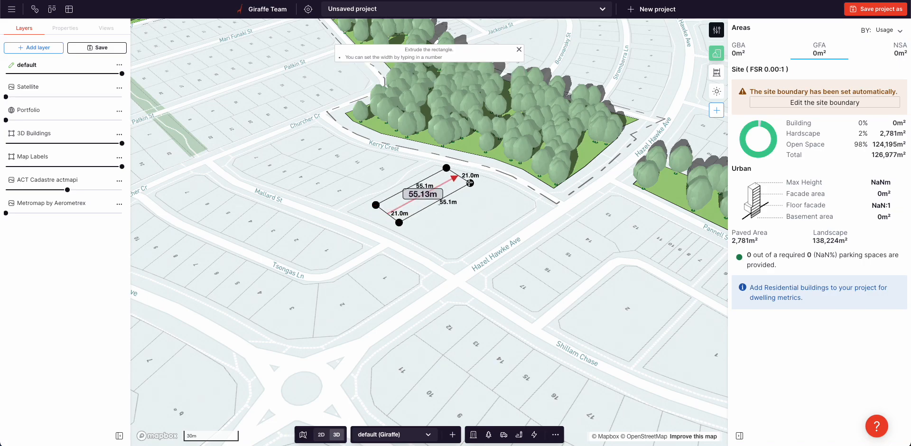
click(463, 187)
click(35, 87)
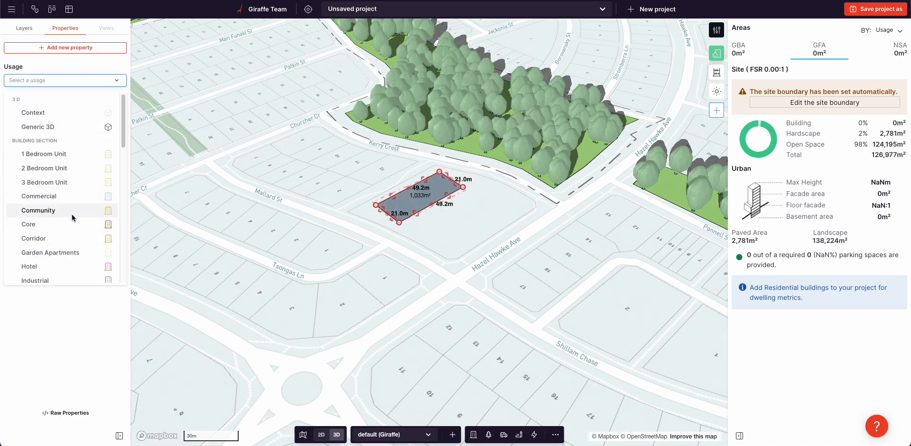
click(73, 216)
click(430, 207)
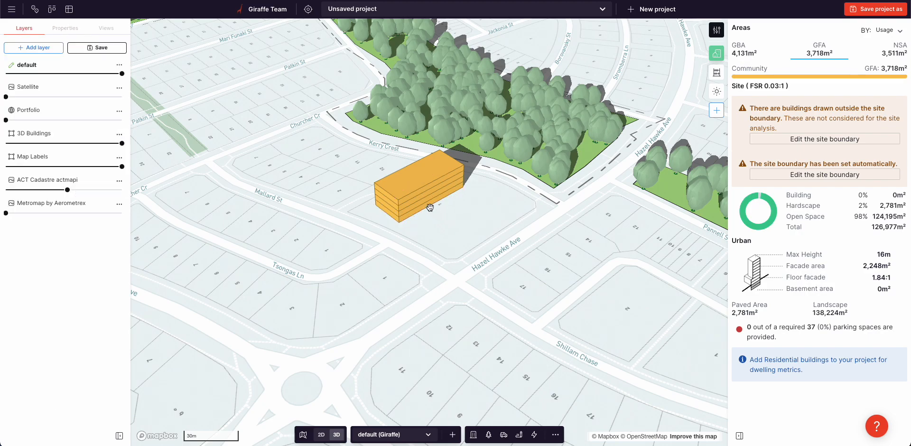
- Reduce the community building to 1 level and extend part of one long side to make an L-shaped footprint
click(441, 203)
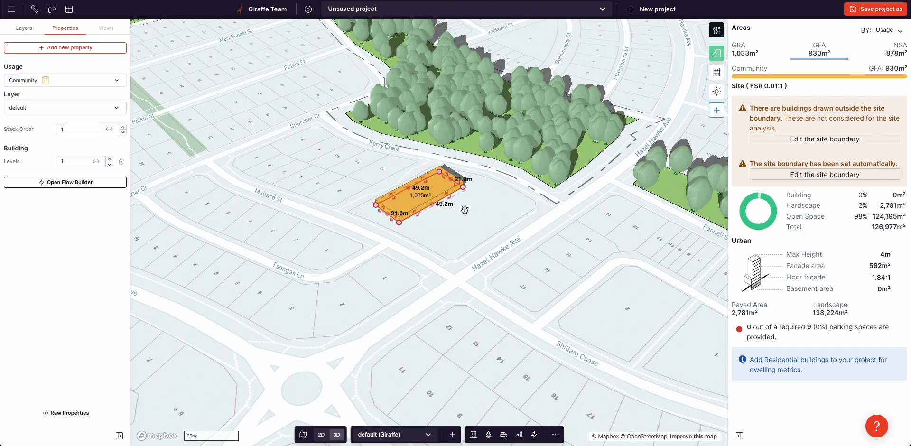
drag(442, 199, 474, 220)
click(603, 277)
- Draw an L-shaped building with a side of about 51 m on the lot beside Shillam Chase and assign it the Retail usage
drag(603, 277, 452, 235)
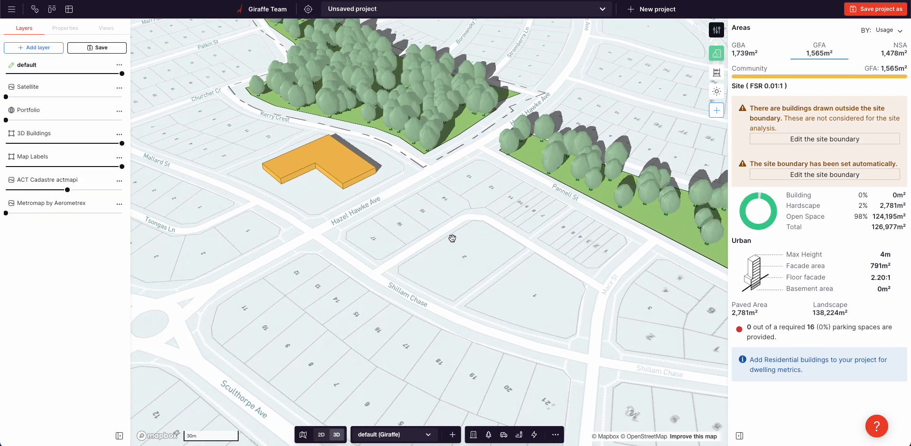
key(r)
click(473, 221)
click(402, 264)
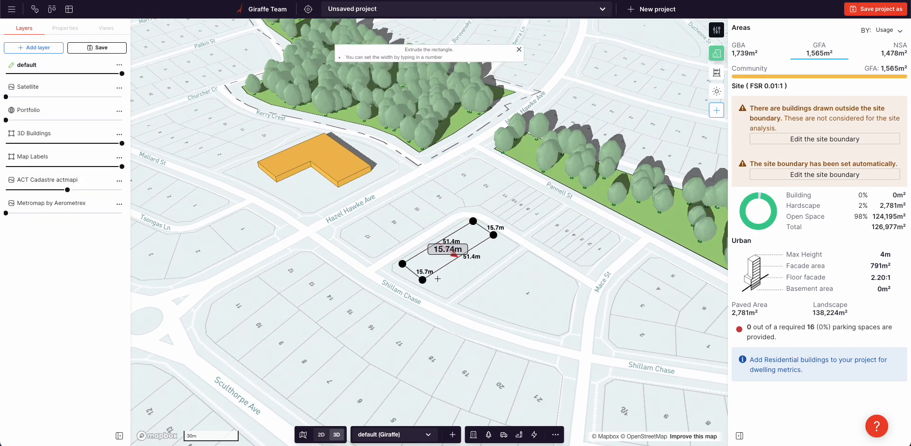
click(477, 271)
drag(491, 262, 476, 252)
click(31, 81)
text(re)
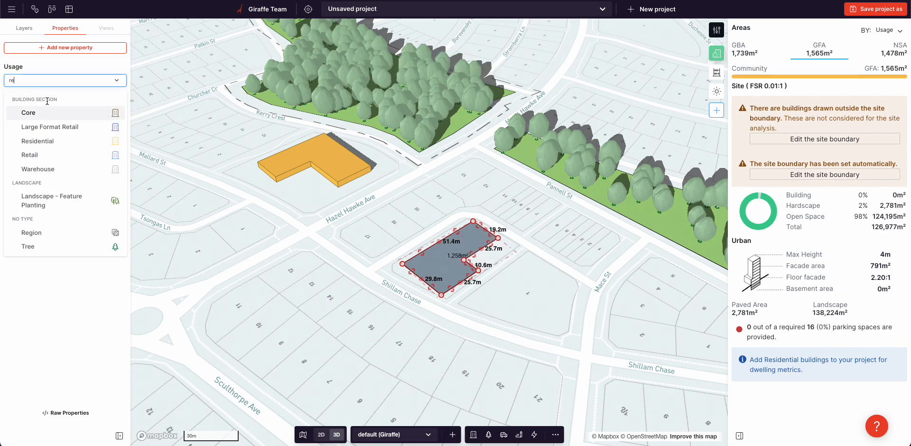
click(56, 156)
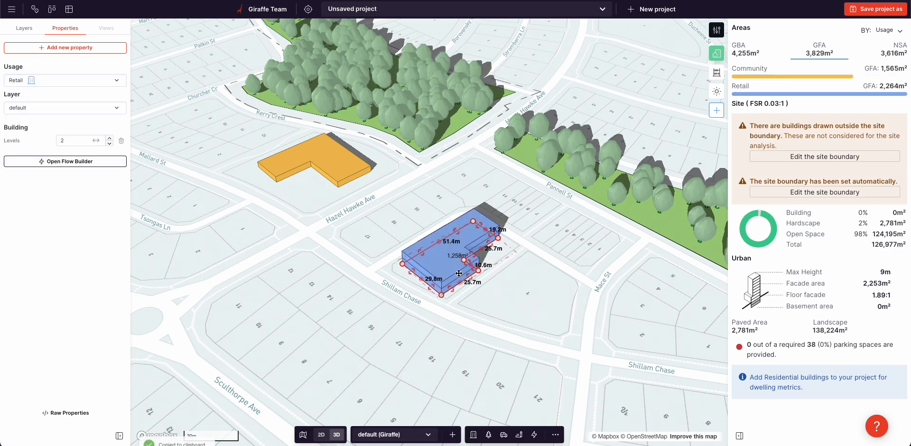
- Place a rotated, smaller copy of the retail building on the neighbouring lot beside Mace St and reduce it to 1 level
key(ctrl+c)
key(ctrl+v)
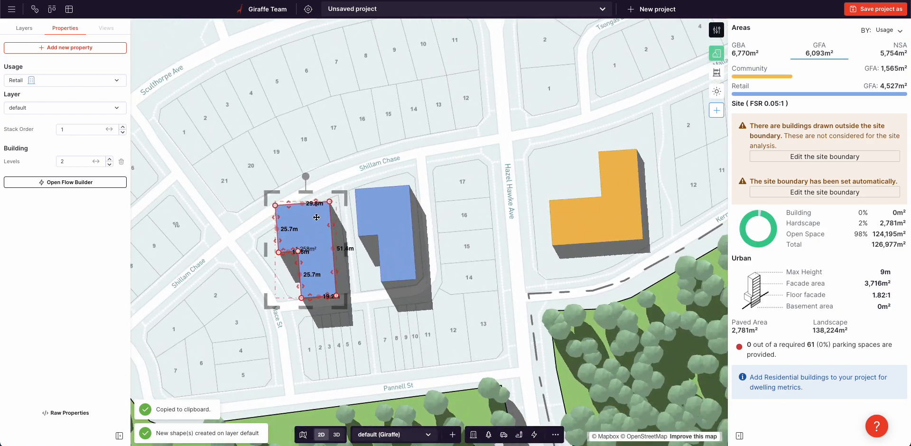
drag(305, 179, 279, 240)
drag(351, 234, 336, 235)
click(355, 299)
right_drag(350, 350, 421, 302)
click(520, 277)
key(minus)
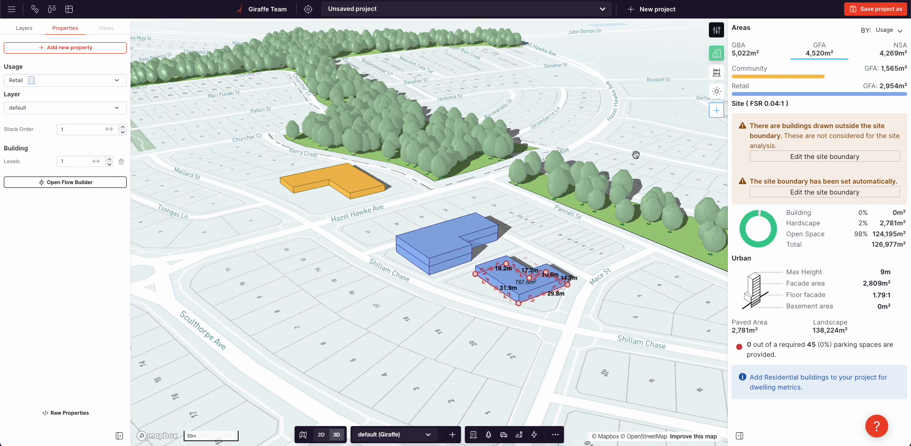
- Open the Retail usage settings and change its fill color to orange #e9a05c
click(713, 32)
click(729, 14)
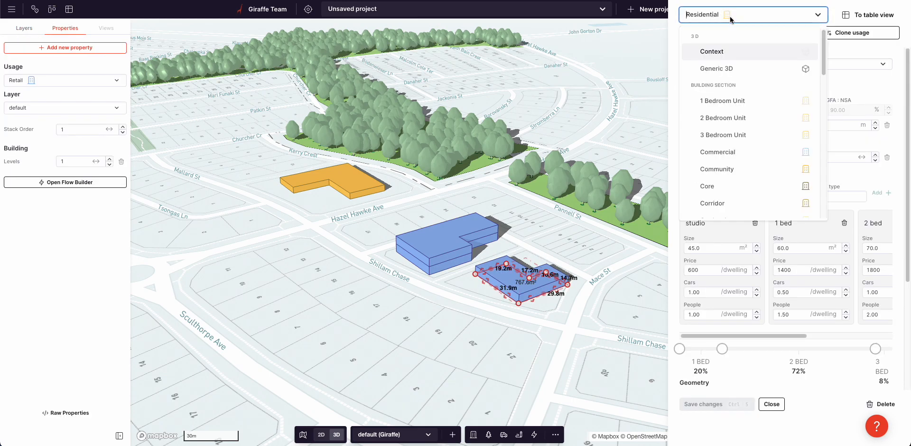
text(re)
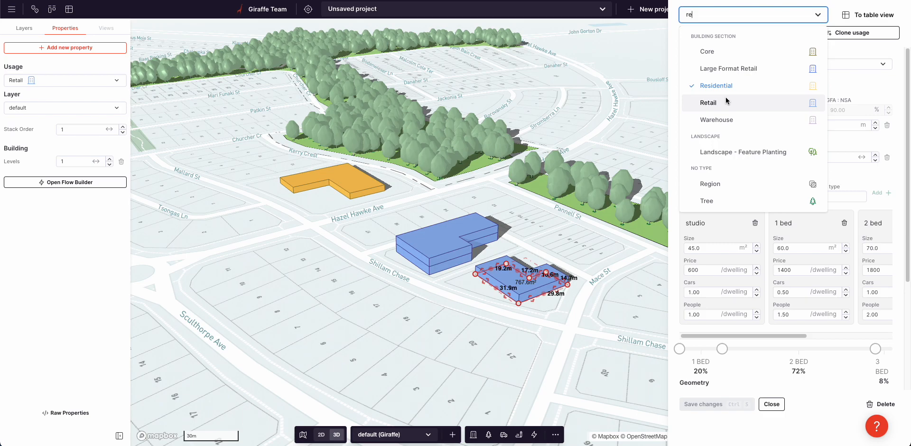
click(726, 102)
click(772, 236)
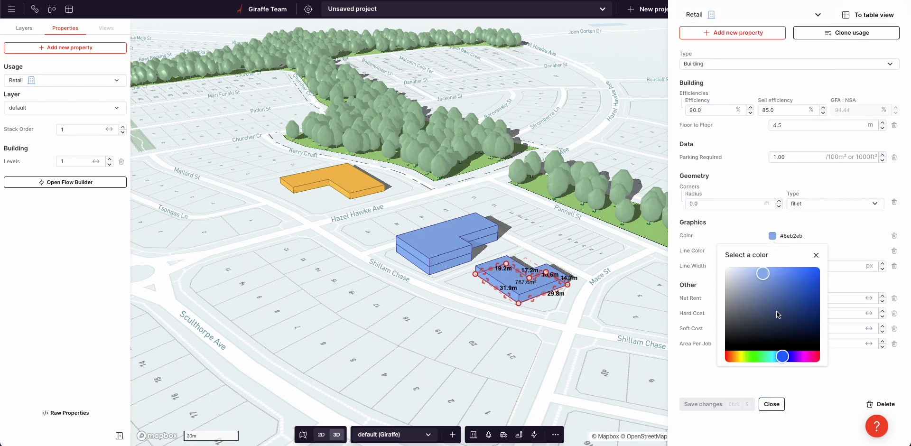
click(734, 356)
click(777, 272)
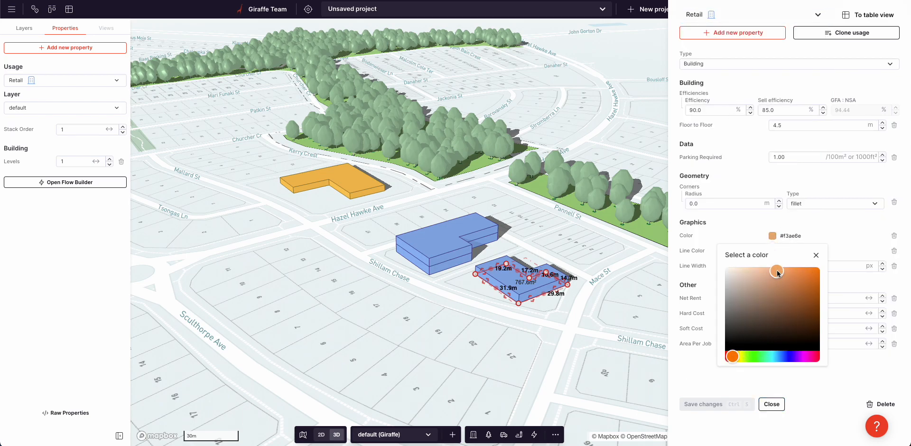
click(743, 236)
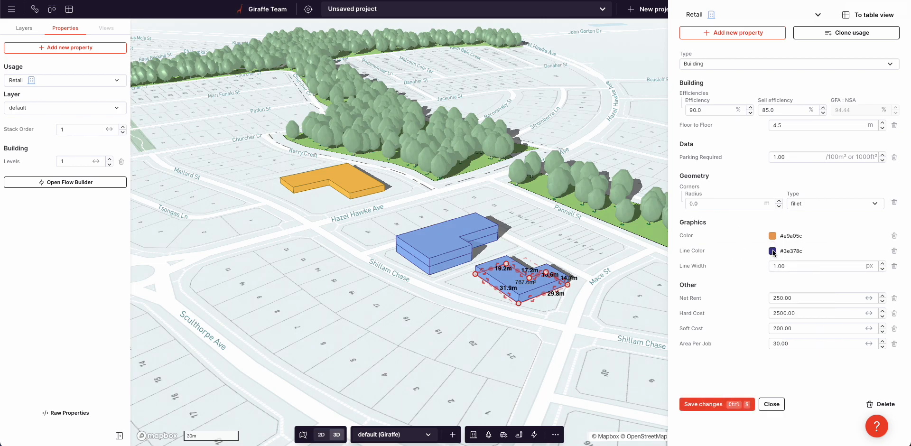
- Set the Retail usage's line color to brown #8c6037 and save the usage changes
click(772, 251)
drag(780, 376, 733, 380)
click(732, 237)
click(728, 401)
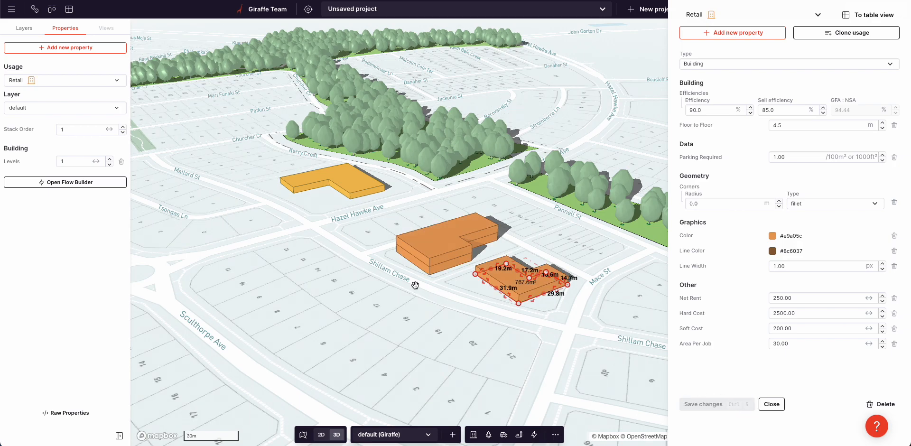
- Place a flag marker annotation at the inner corner where the two arms of the large forest park meet
scroll(414, 281, down, 5)
drag(349, 258, 476, 227)
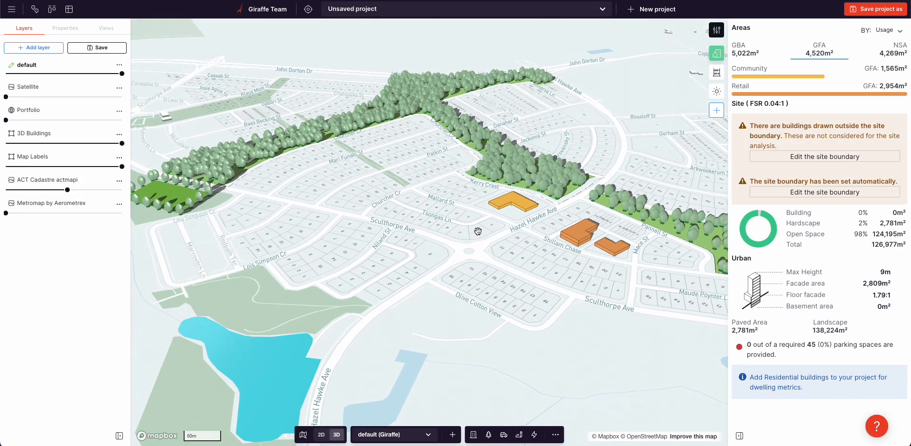
scroll(486, 232, down, 3)
right_drag(559, 154, 564, 160)
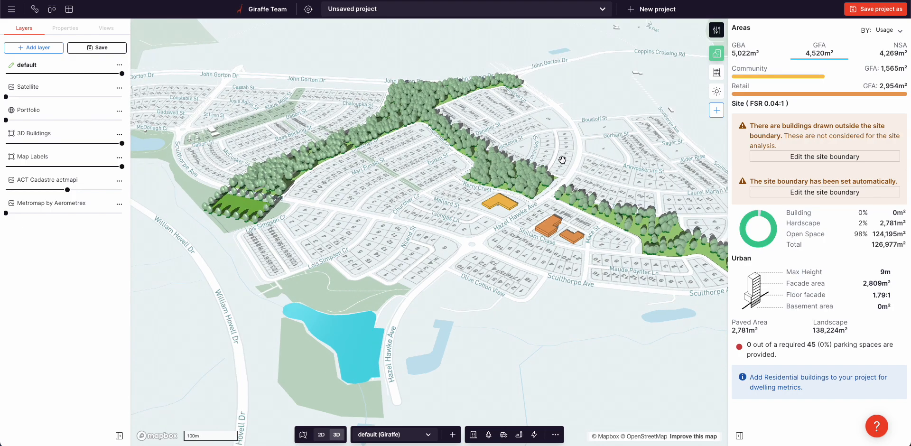
scroll(582, 176, down, 2)
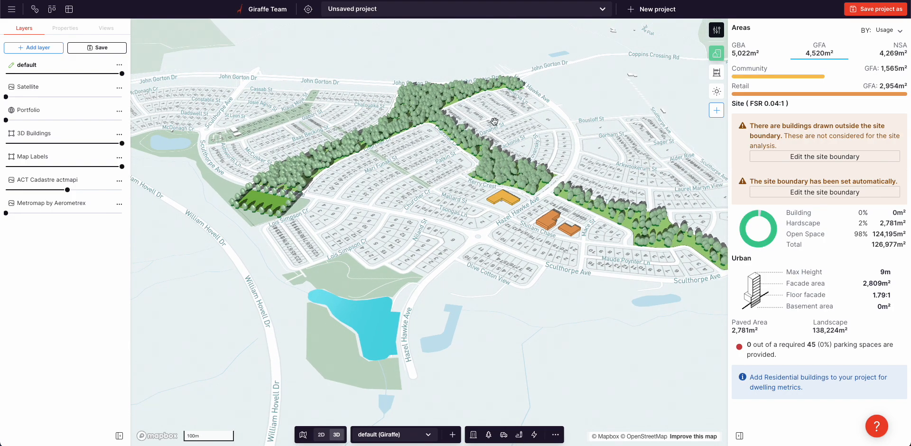
drag(402, 201, 410, 216)
click(518, 435)
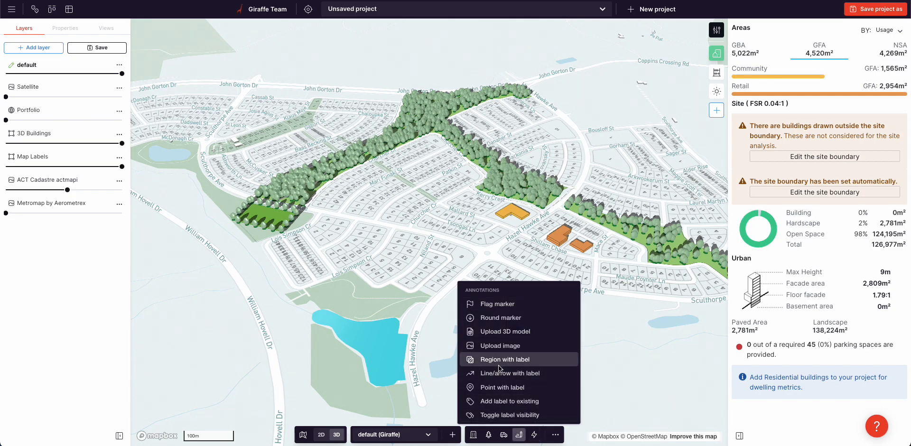
click(496, 303)
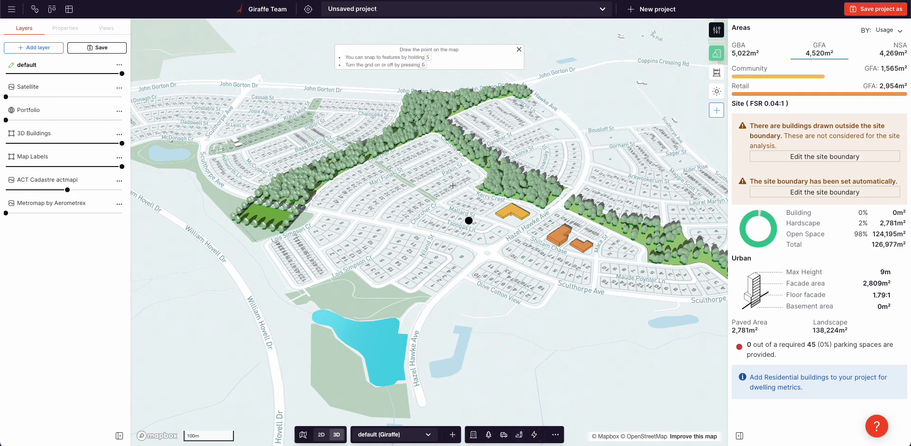
click(438, 136)
- Set the flag marker's content to Whitlam in bold white text and save it
click(86, 207)
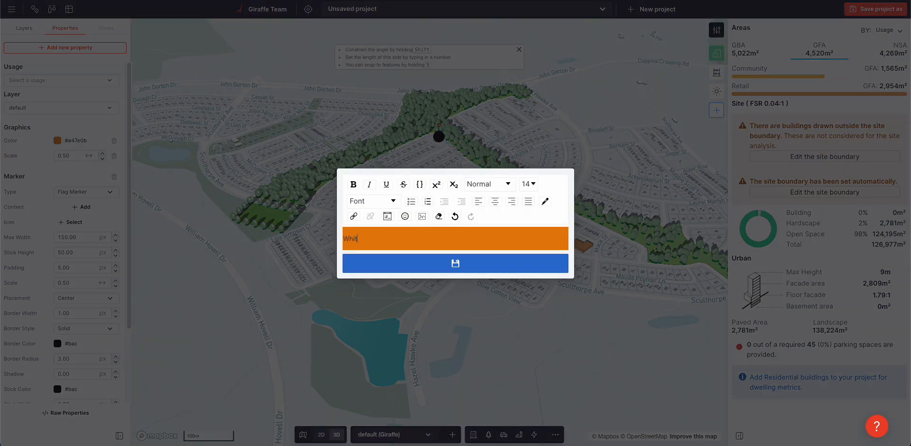
text(Whitlam)
key(ctrl+a)
key(ctrl+b)
click(546, 202)
scroll(567, 253, down, 5)
click(554, 273)
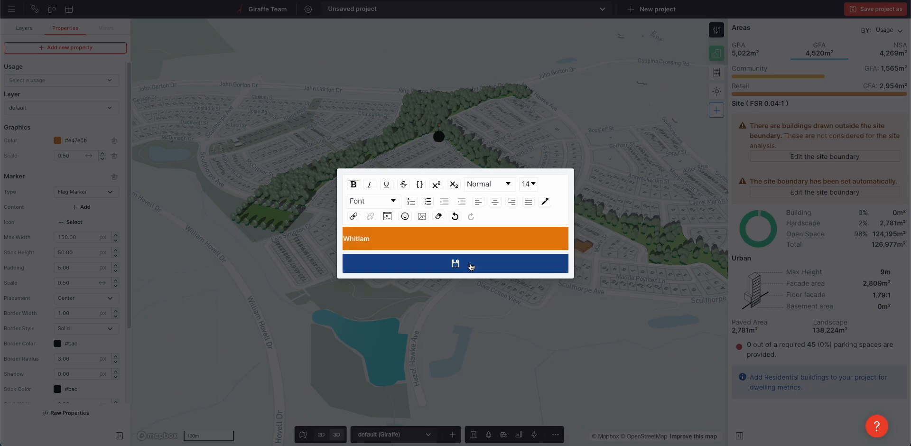
click(471, 266)
- Set the Whitlam marker's color to black #000000 and enlarge it to a scale of 1.19
click(58, 141)
drag(52, 201, 2, 253)
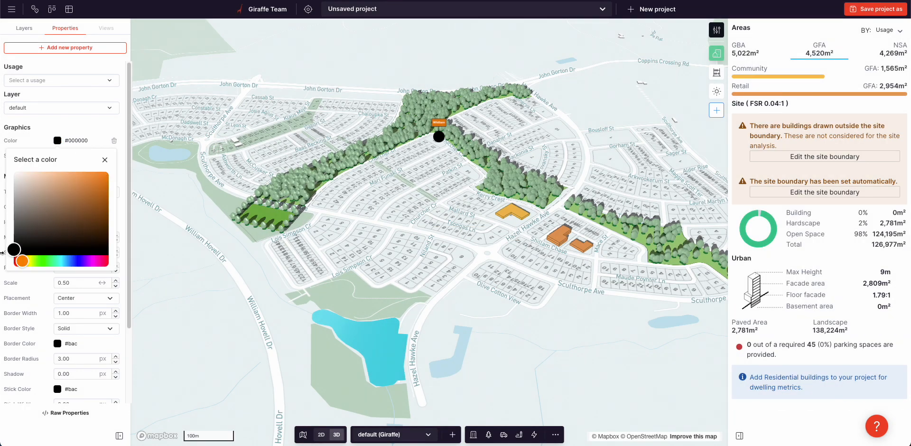
click(104, 159)
drag(117, 155, 159, 158)
drag(248, 161, 441, 137)
drag(91, 156, 154, 163)
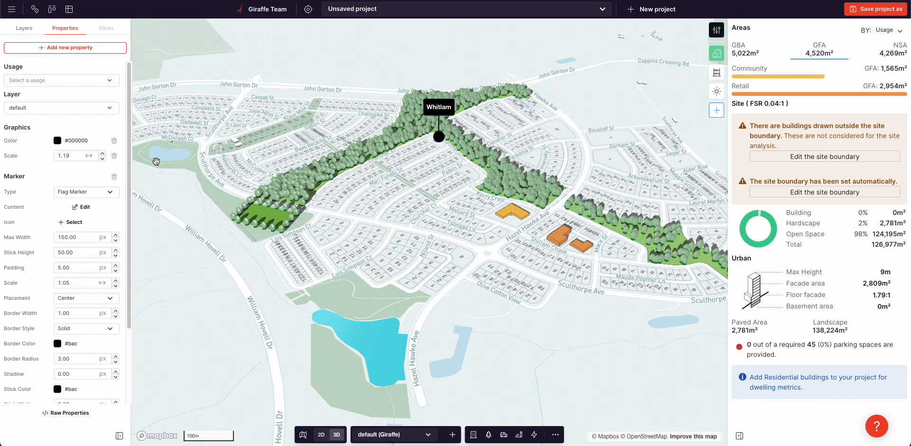
- Duplicate the Whitlam marker and move the copy between the community and retail buildings
key(ctrl+c)
key(ctrl+v)
mouse_move(438, 136)
mouse_down()
mouse_move(532, 227)
mouse_move(542, 224)
mouse_up()
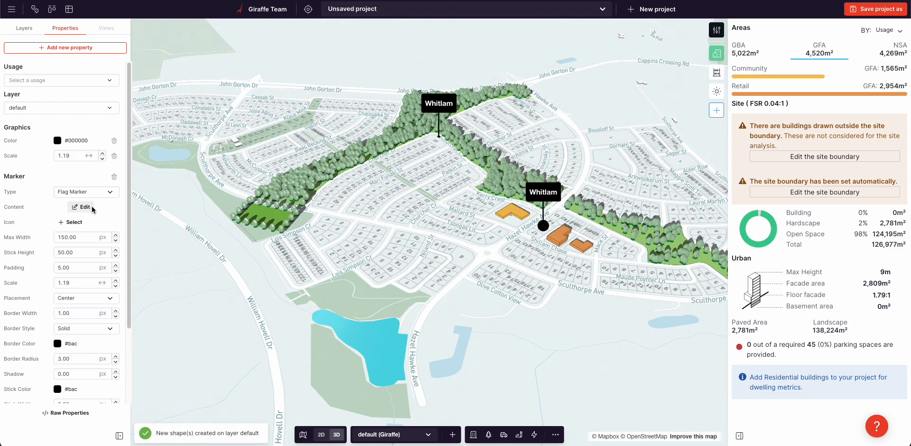
- Change the copied marker's content to Town center and set its scale to 1.01
click(81, 206)
key(ctrl+a)
text(Town center)
key(ctrl+a)
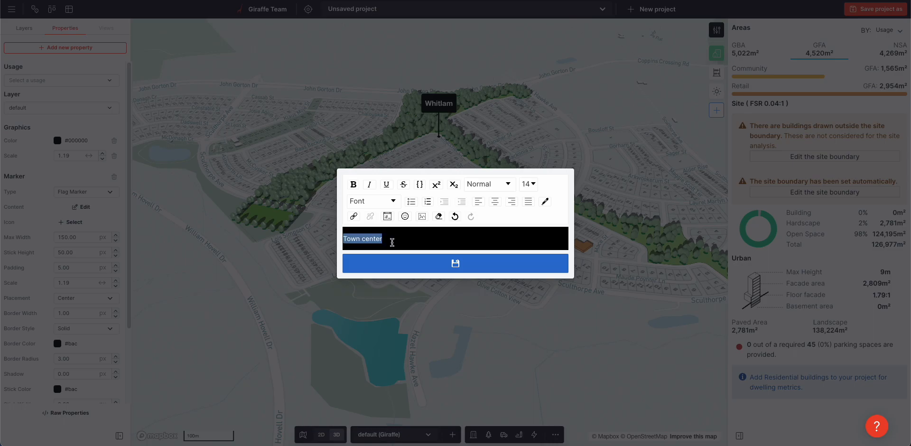
click(455, 263)
drag(77, 158, 82, 159)
- Duplicate the Town center marker onto the sports field and change the copy's content to Sports facilities
key(ctrl+c)
key(ctrl+v)
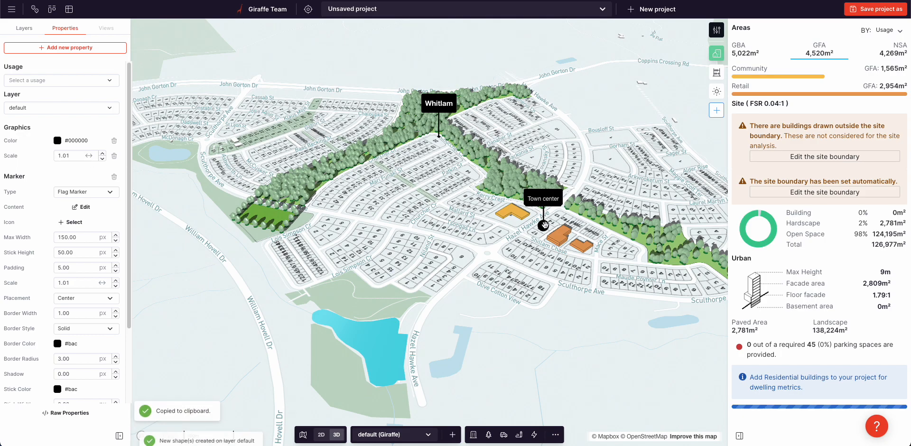
drag(301, 218, 276, 215)
click(68, 193)
click(64, 177)
click(81, 208)
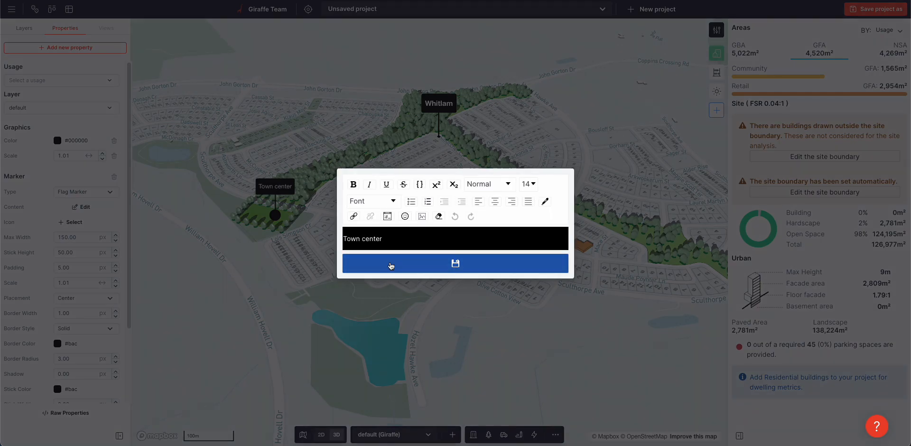
triple_click(372, 238)
text(Sports facilit)
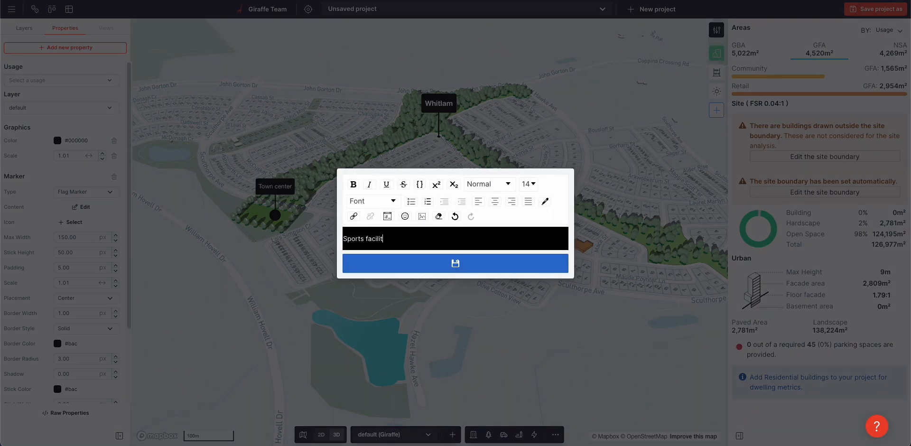
click(401, 264)
click(441, 315)
- Examine the labelled Whitlam neighbourhood model from opposite sides, closer up and farther away
right_drag(488, 237, 425, 229)
scroll(447, 210, down, 5)
drag(448, 212, 426, 216)
scroll(409, 217, up, 3)
scroll(415, 222, up, 3)
scroll(426, 231, up, 3)
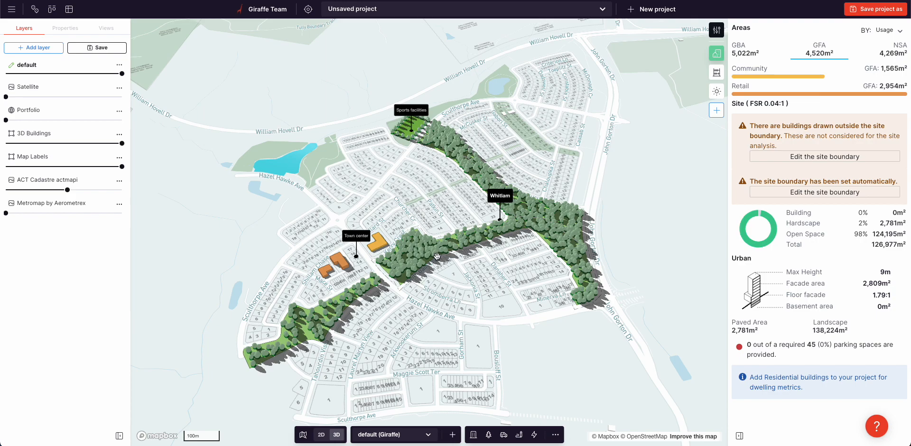
scroll(437, 256, up, 1)
right_drag(319, 213, 364, 210)
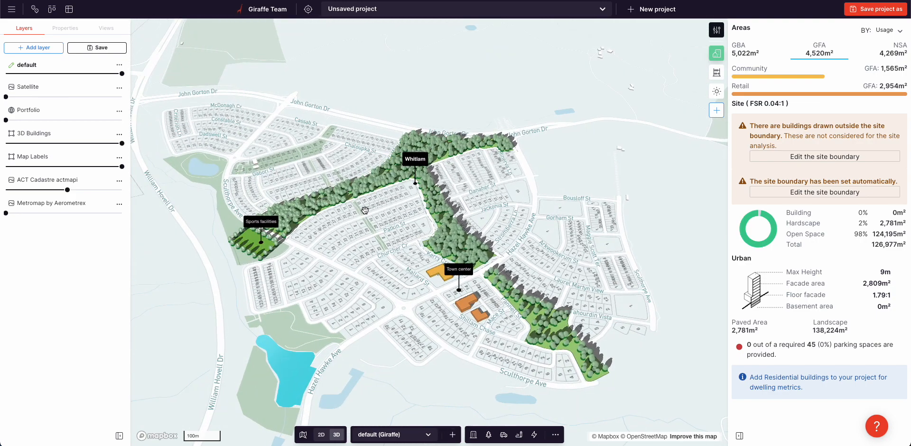
drag(370, 237, 379, 215)
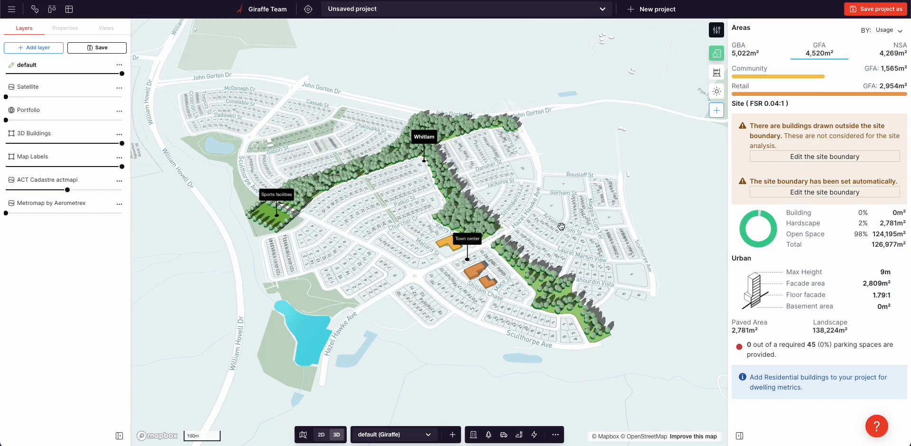
scroll(446, 259, up, 3)
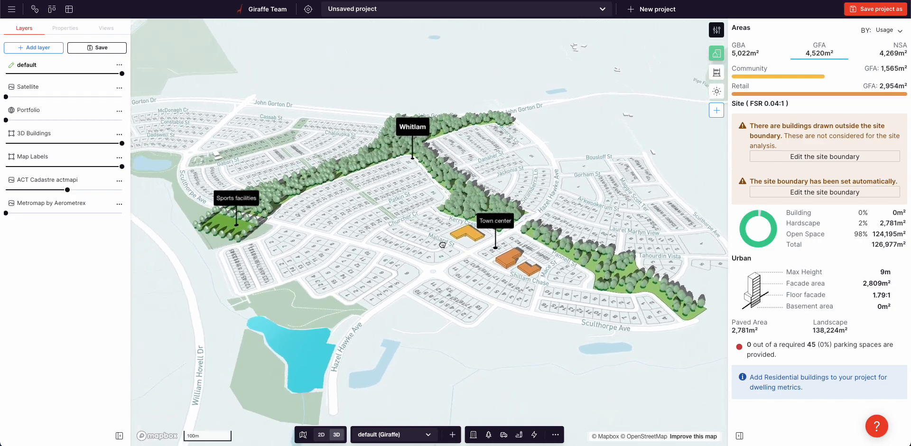